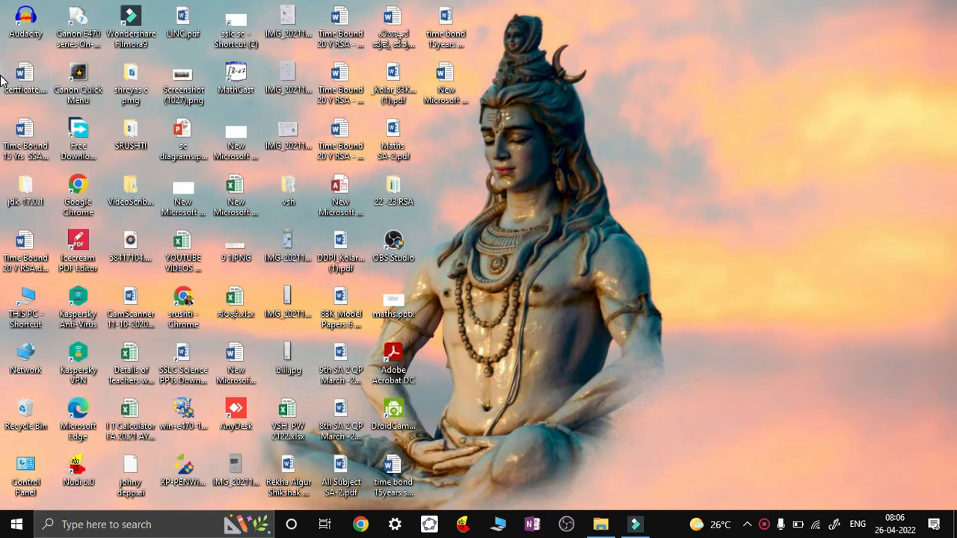
Open certficate.docx, decline the SQL data query prompt, then minimize Word
double_click(25, 78)
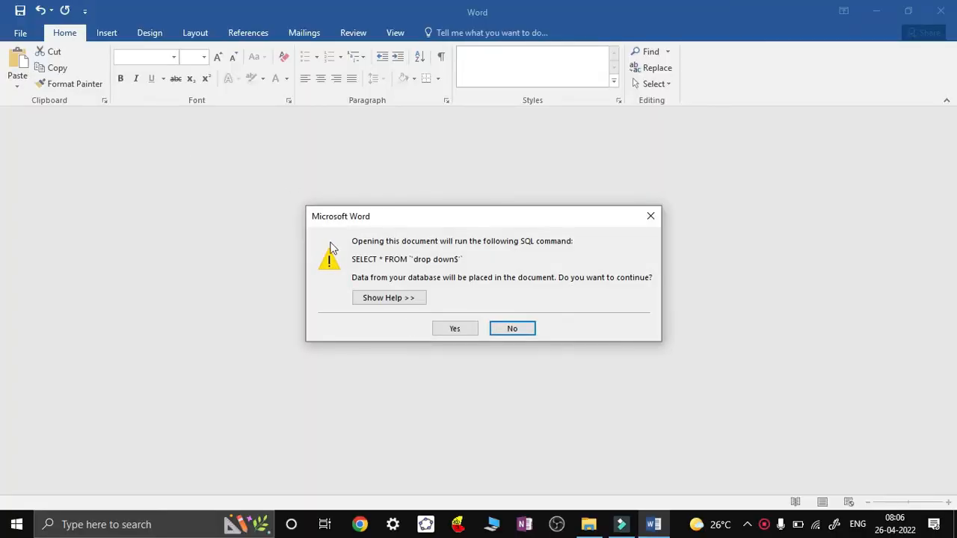
left_click(519, 329)
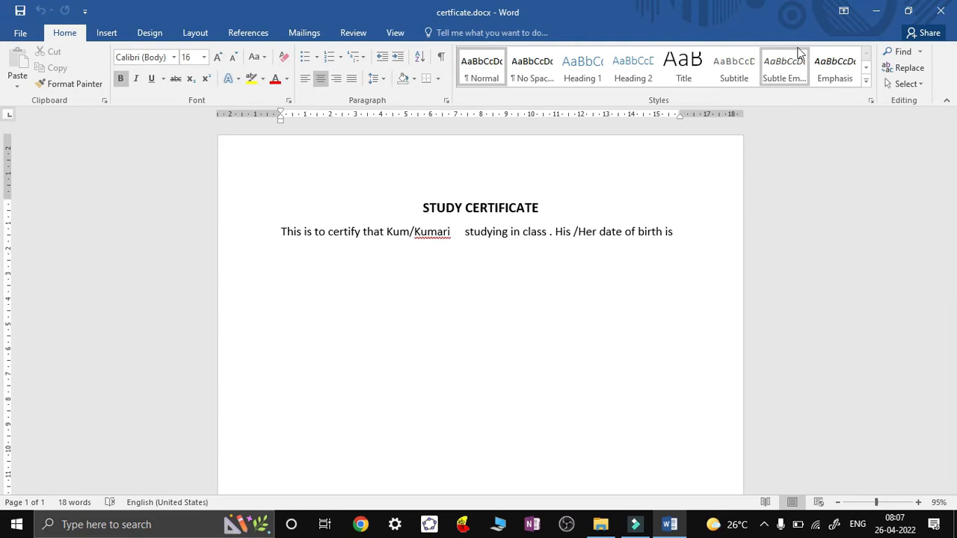
left_click(876, 13)
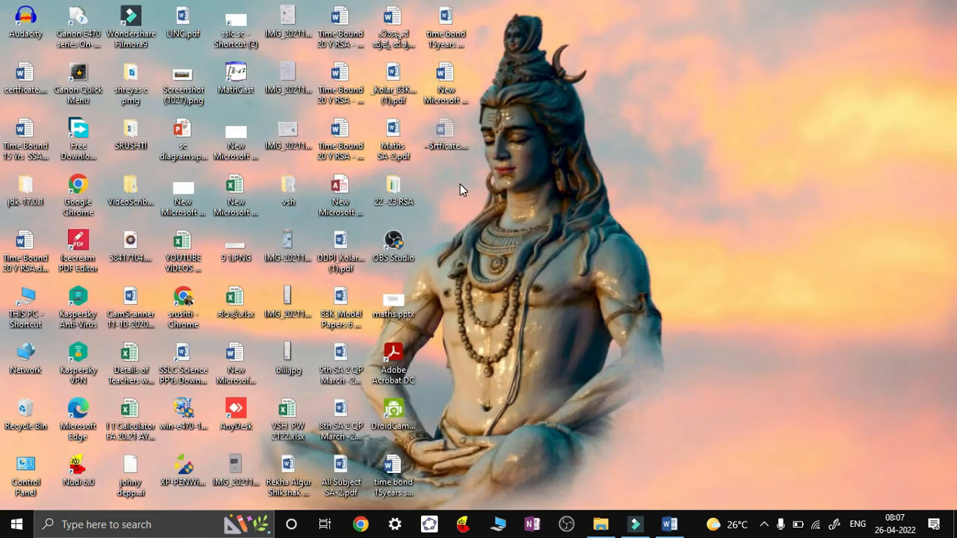
Check Excel tutions.xlsx in the 22 -23 RSA folder, close it, and return to the certificate
double_click(394, 191)
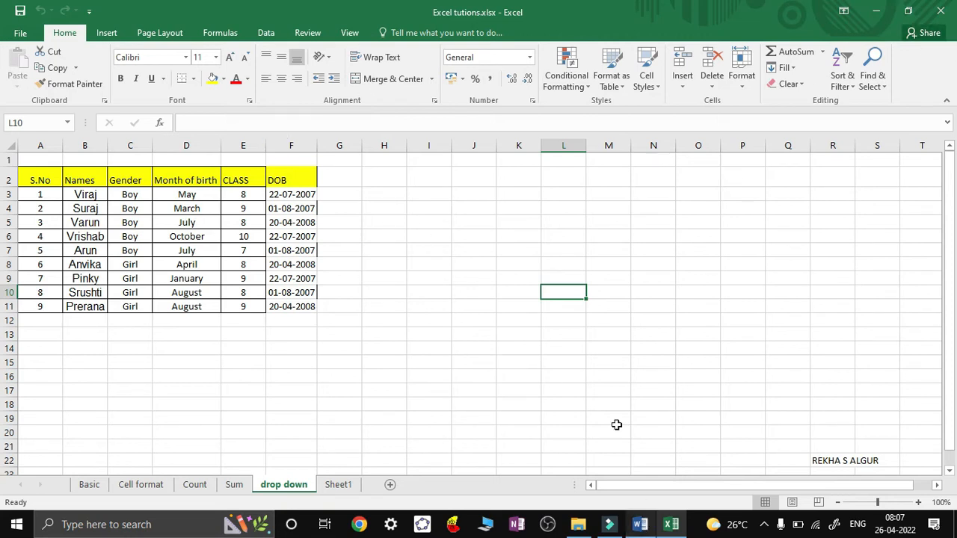
left_click(941, 12)
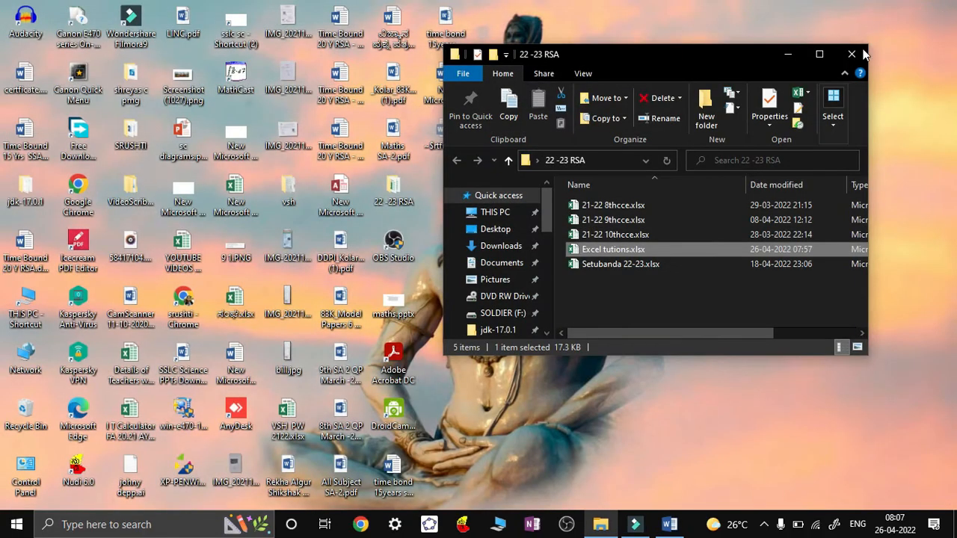
left_click(851, 54)
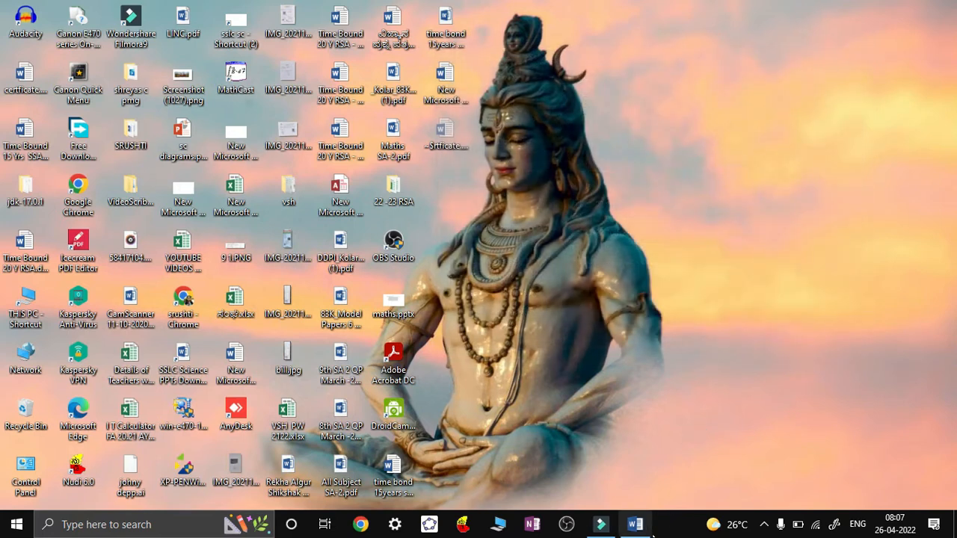
left_click(640, 527)
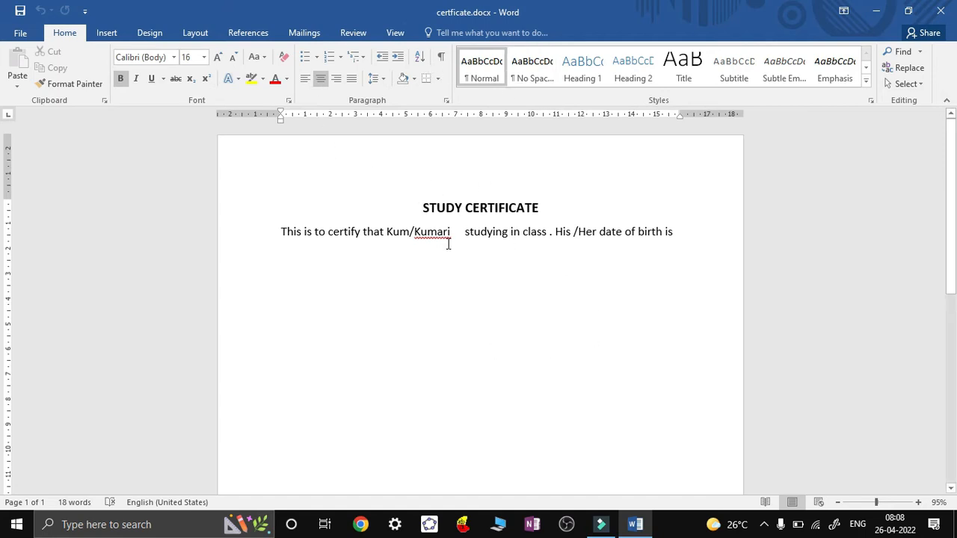
Launch the Step-by-Step Mail Merge Wizard from Mailings > Start Mail Merge
left_click(310, 36)
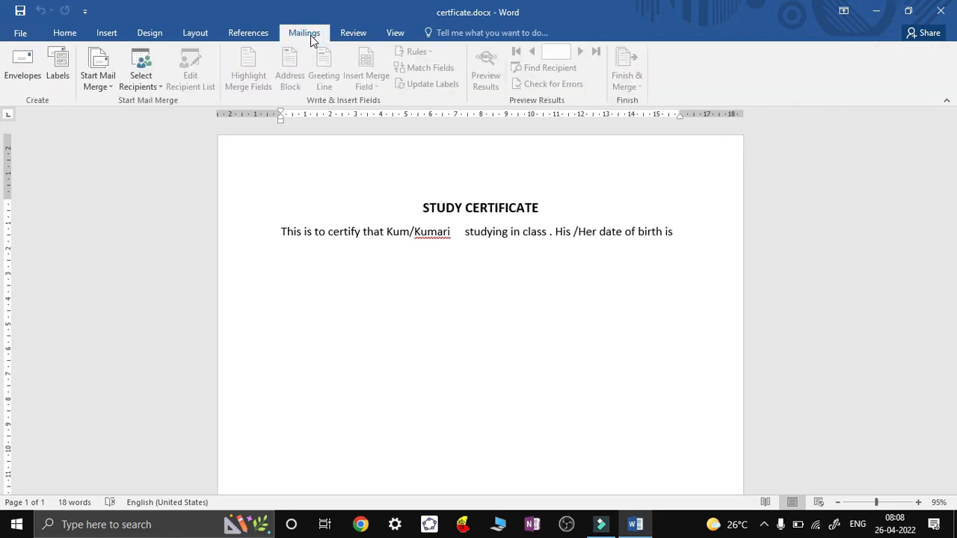
left_click(108, 88)
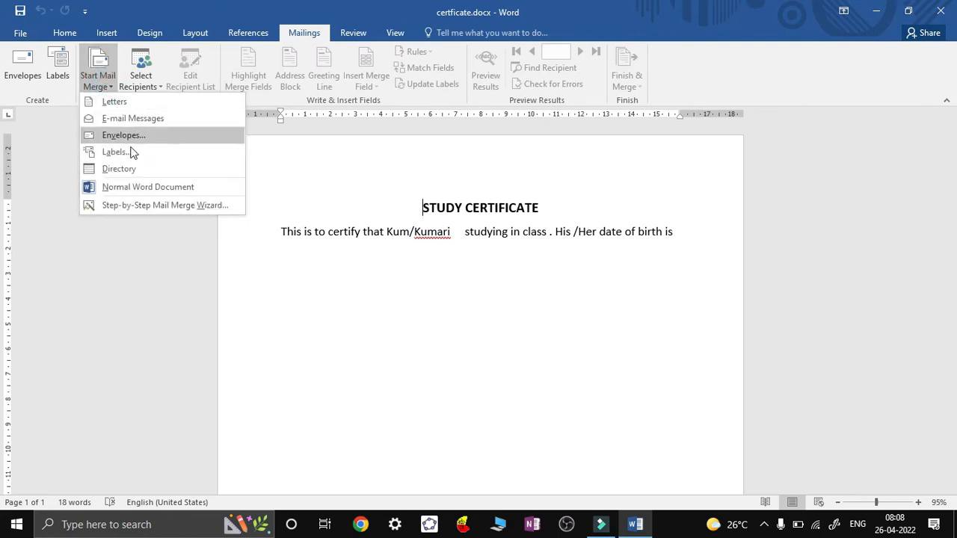
left_click(145, 212)
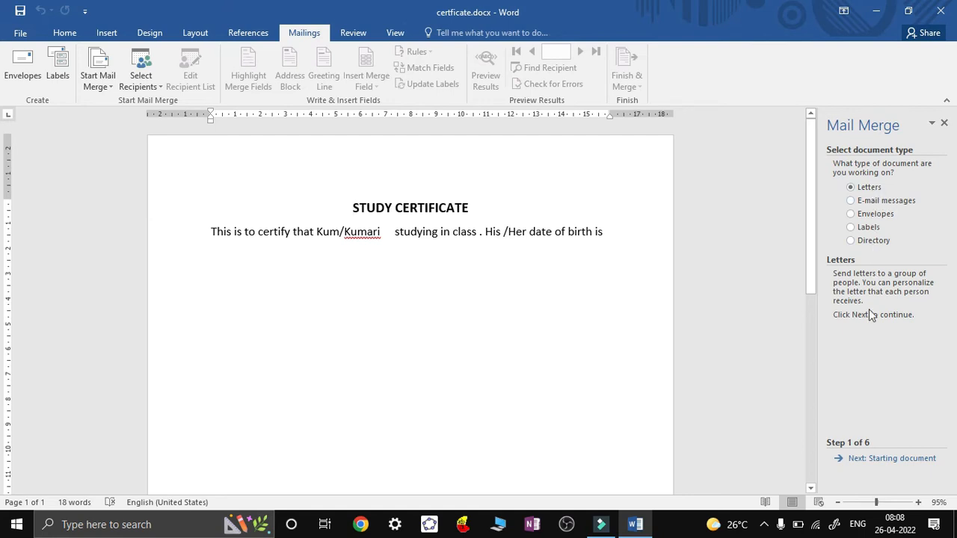
Keep Letters and Use the current document, advancing to Select recipients
left_click(886, 460)
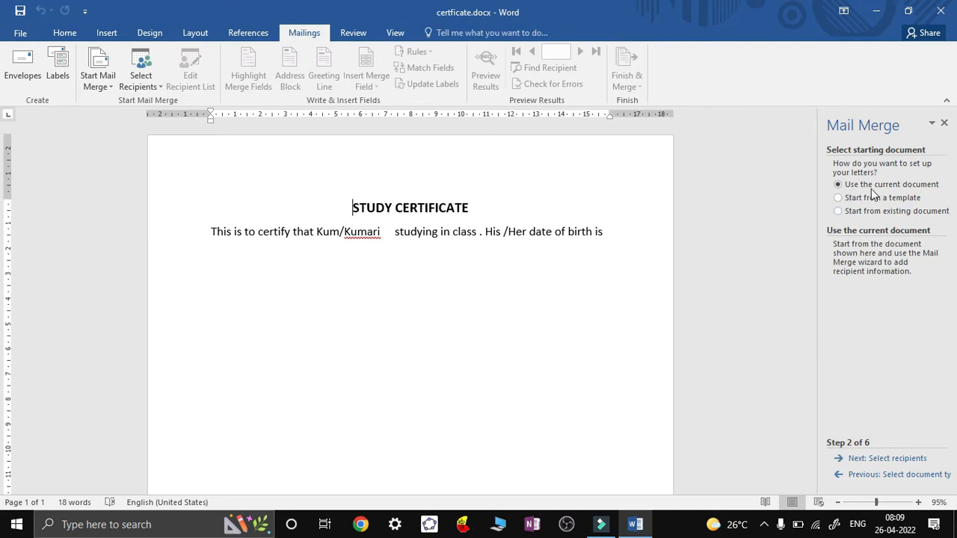
left_click(911, 461)
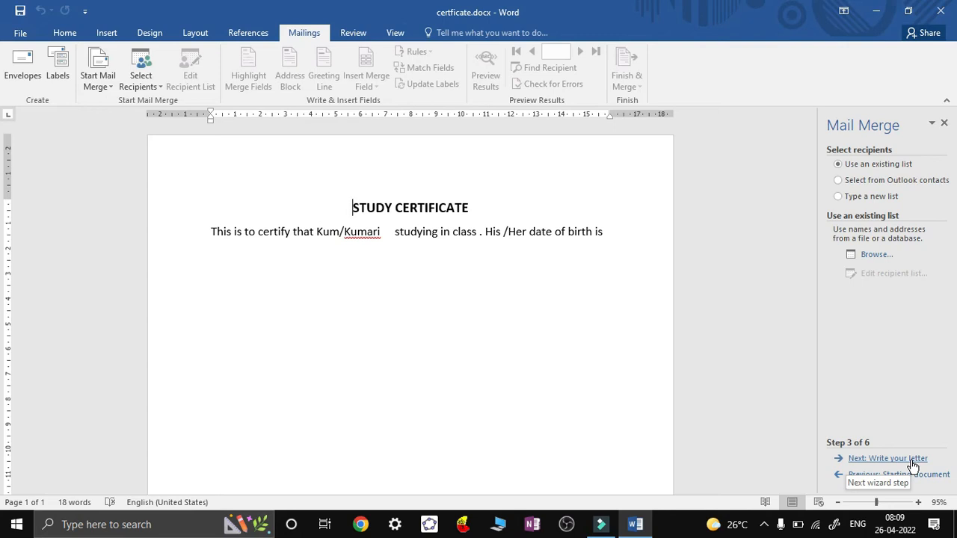
Use the 'drop down$' sheet of Desktop\22 -23 RSA\Excel tutions.xlsx as the recipient list
left_click(876, 256)
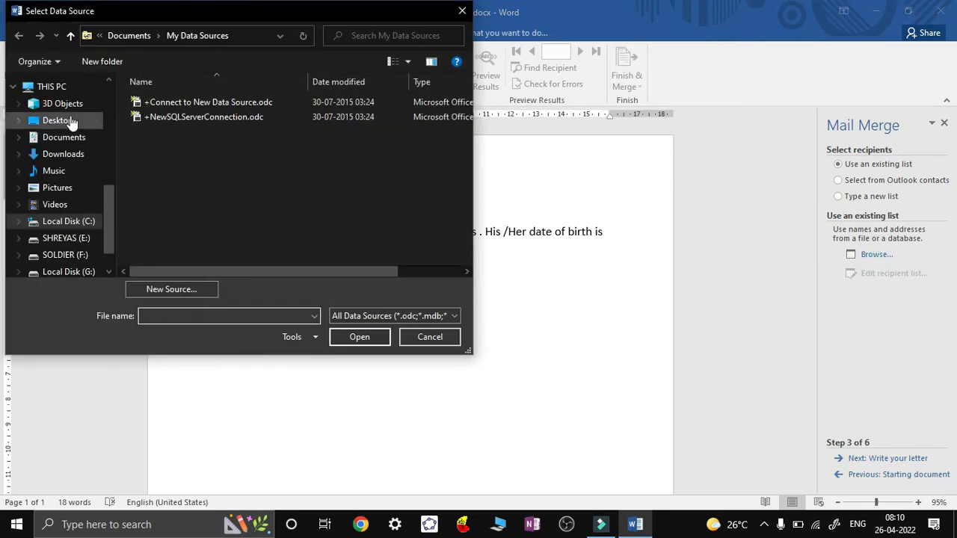
left_click(67, 122)
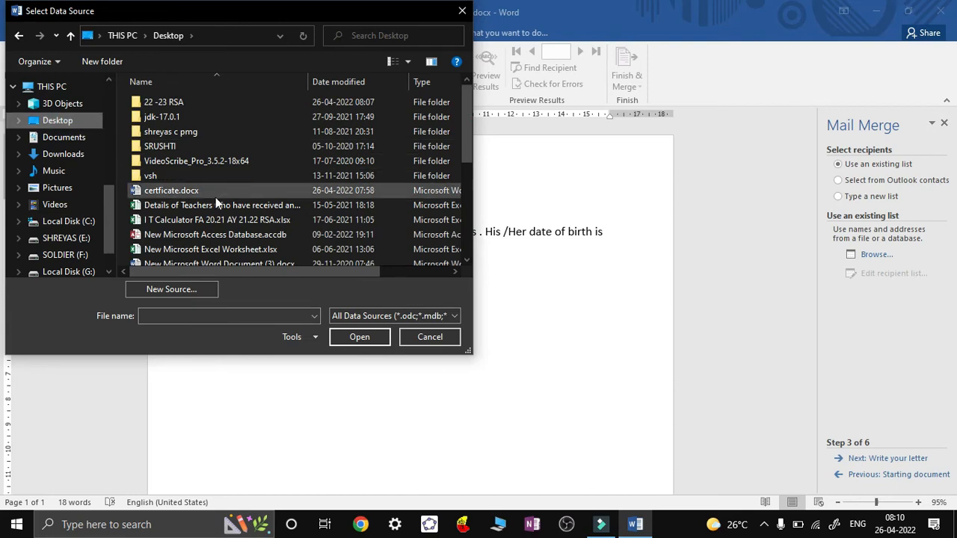
double_click(174, 105)
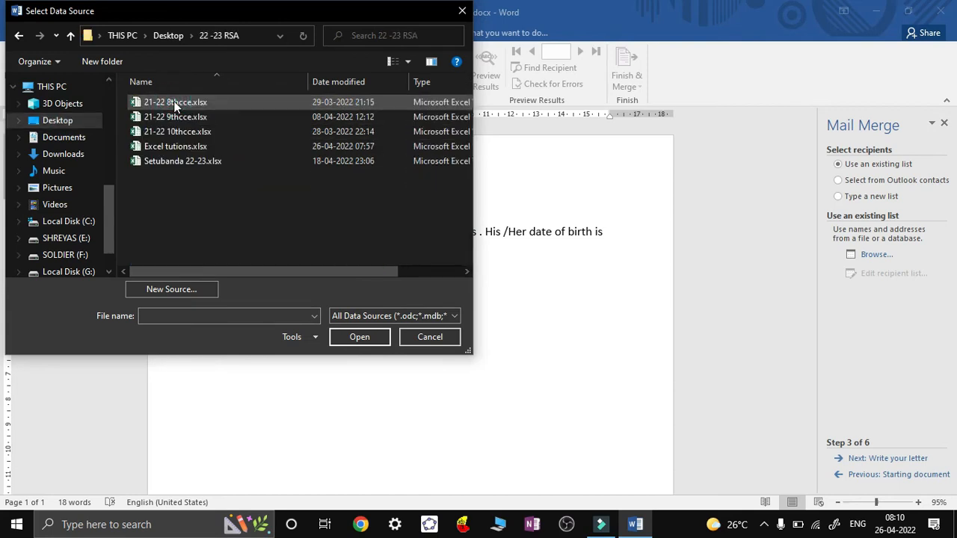
double_click(181, 147)
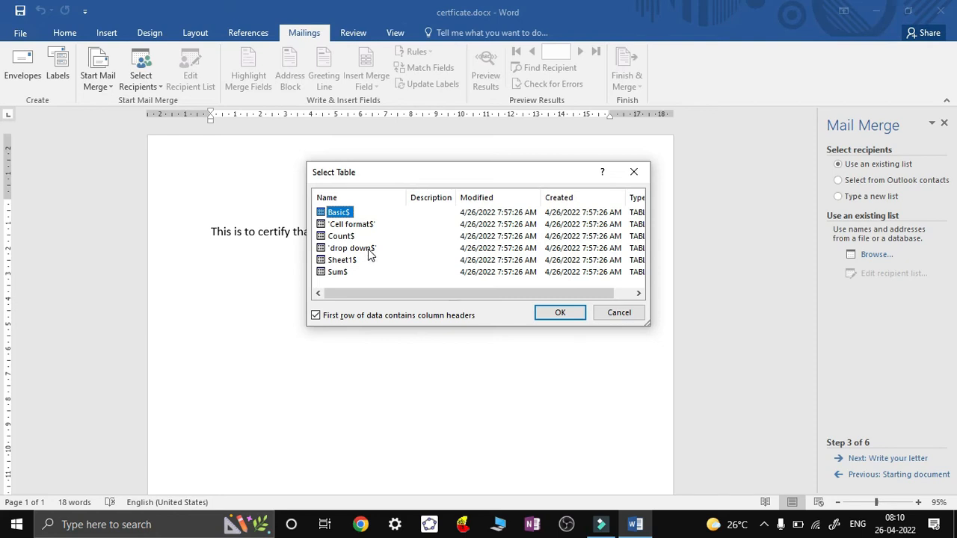
double_click(368, 251)
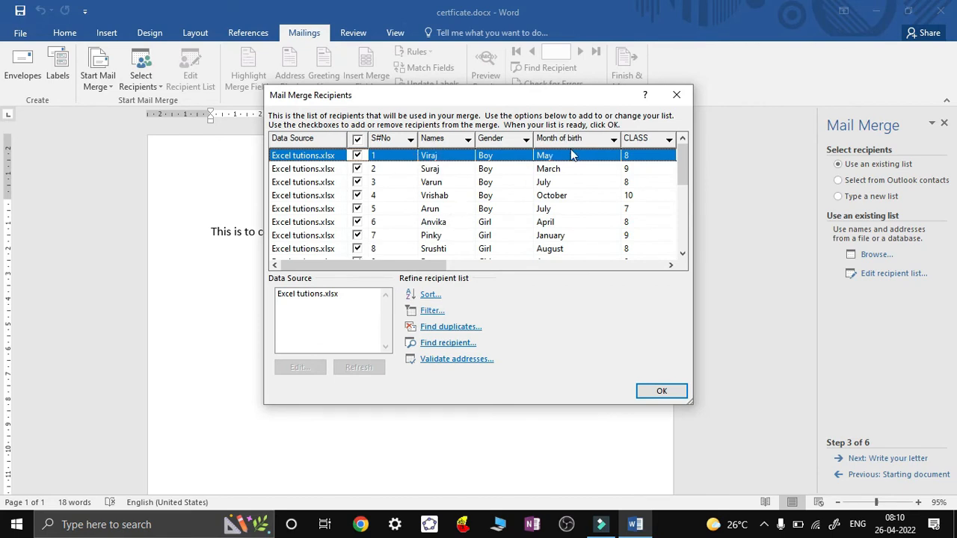
left_click(551, 267)
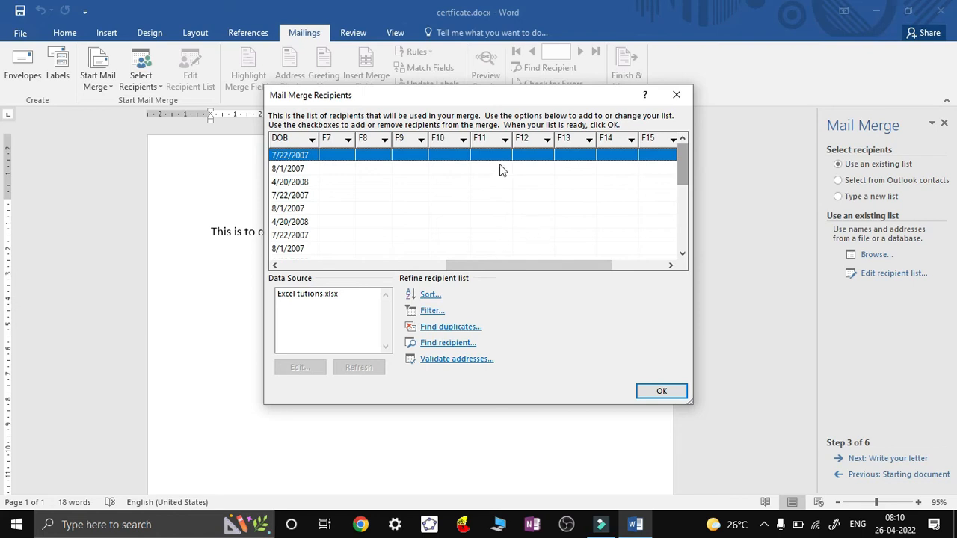
left_click(676, 391)
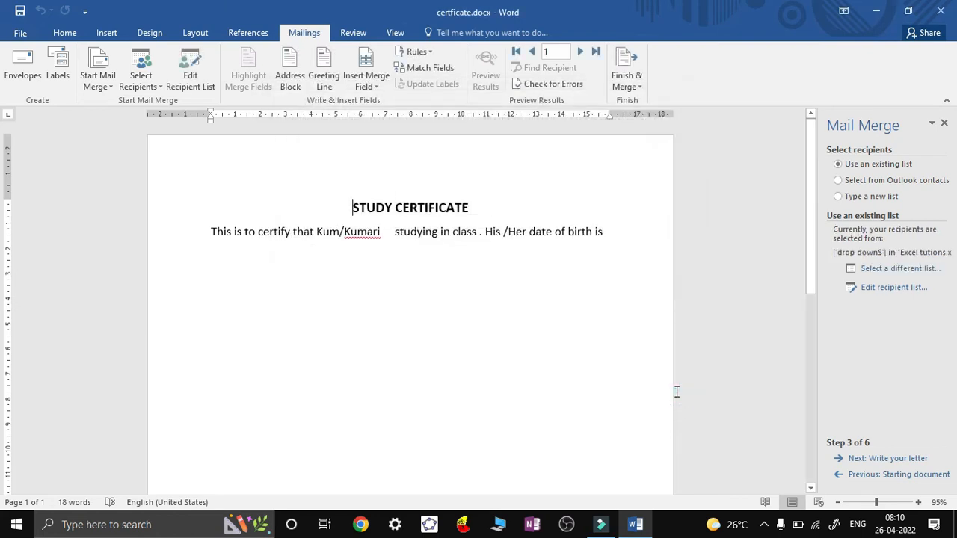
Insert «Names» after Kum/Kumari, «CLASS» after class, and «DOB» after date of birth is
left_click(902, 462)
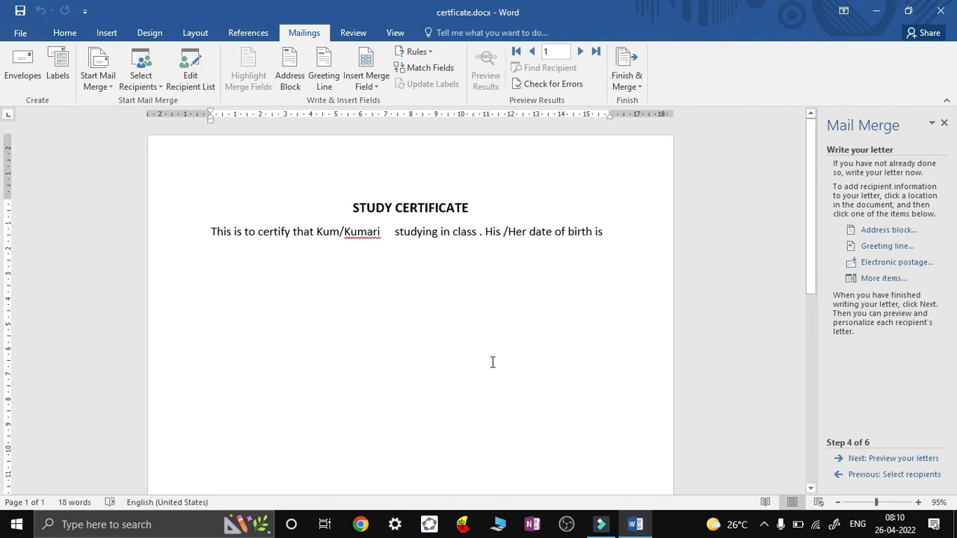
left_click(385, 232)
left_click(376, 88)
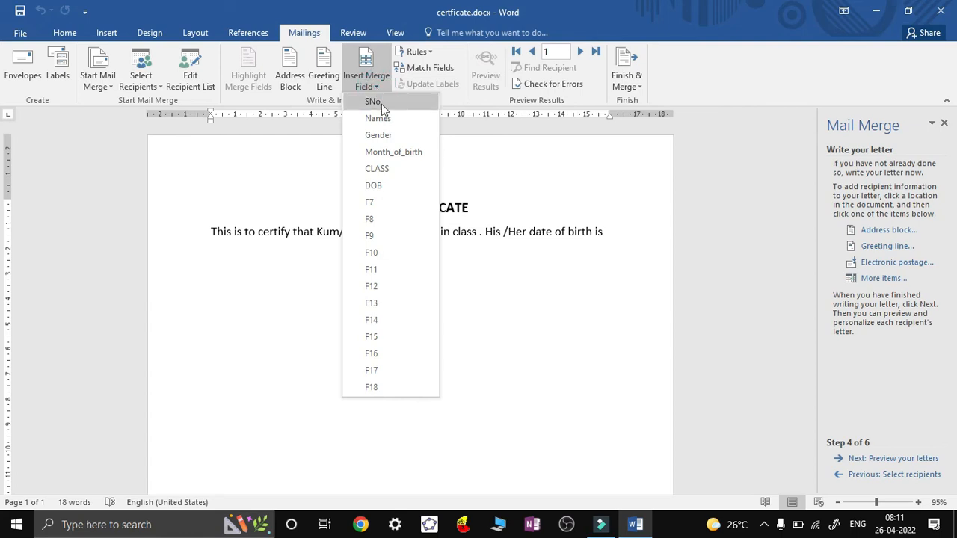
left_click(378, 118)
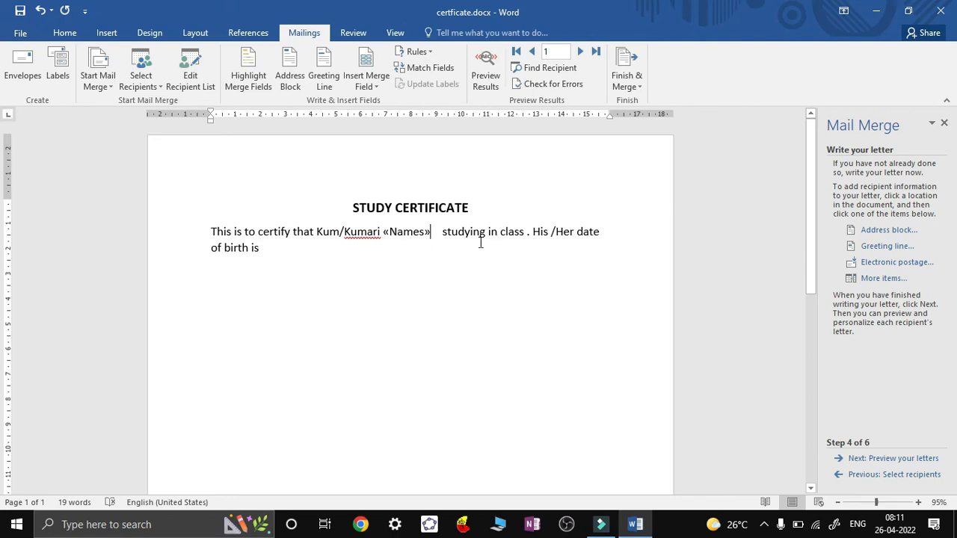
left_click(524, 233)
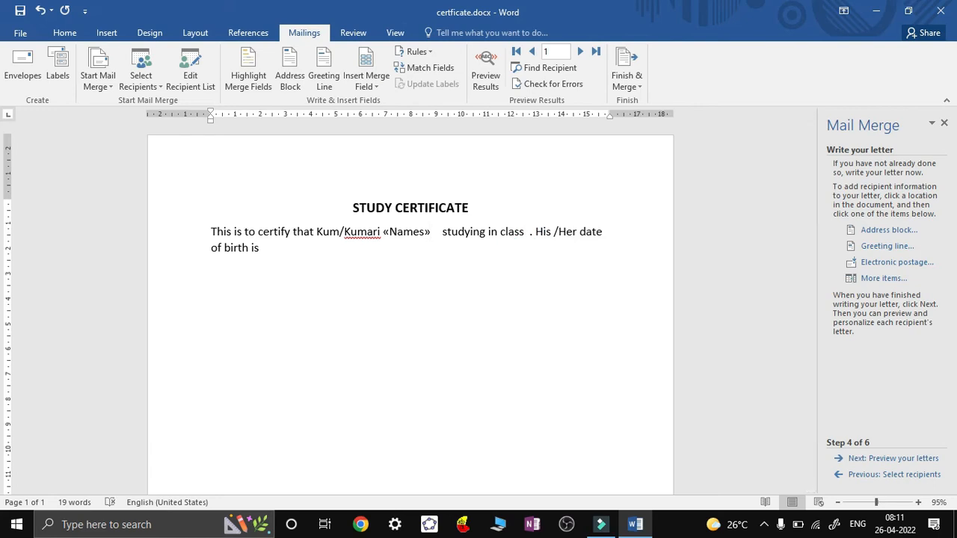
left_click(379, 87)
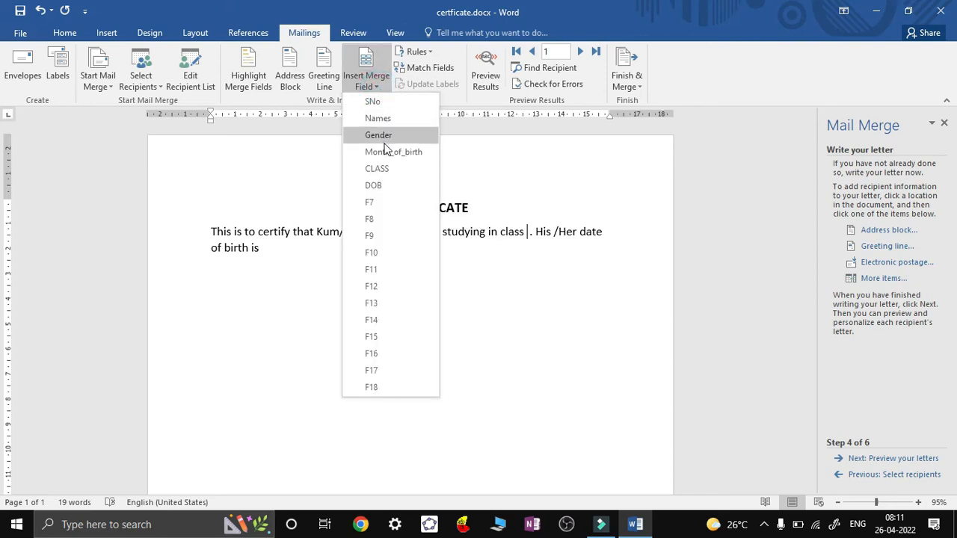
left_click(387, 168)
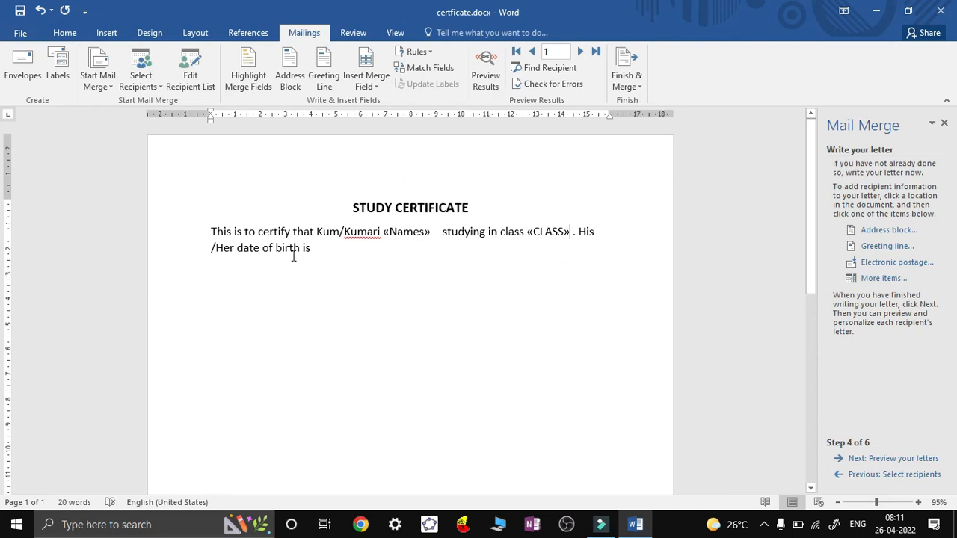
left_click(319, 251)
left_click(376, 88)
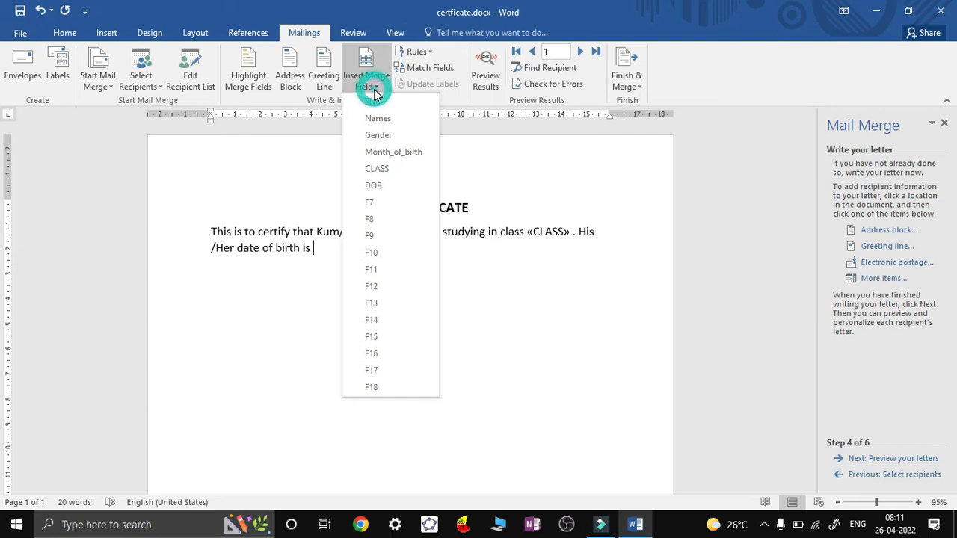
left_click(385, 186)
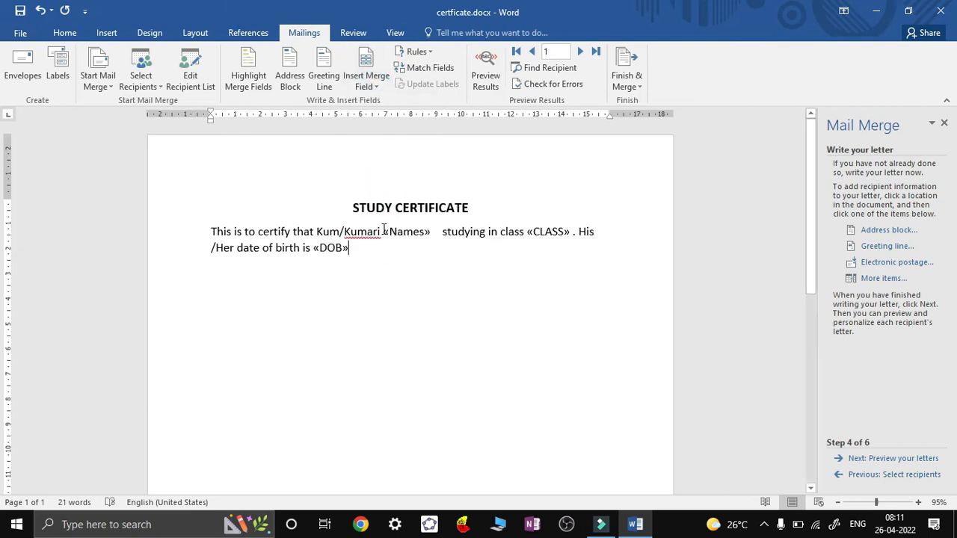
left_click_drag(383, 231, 432, 232)
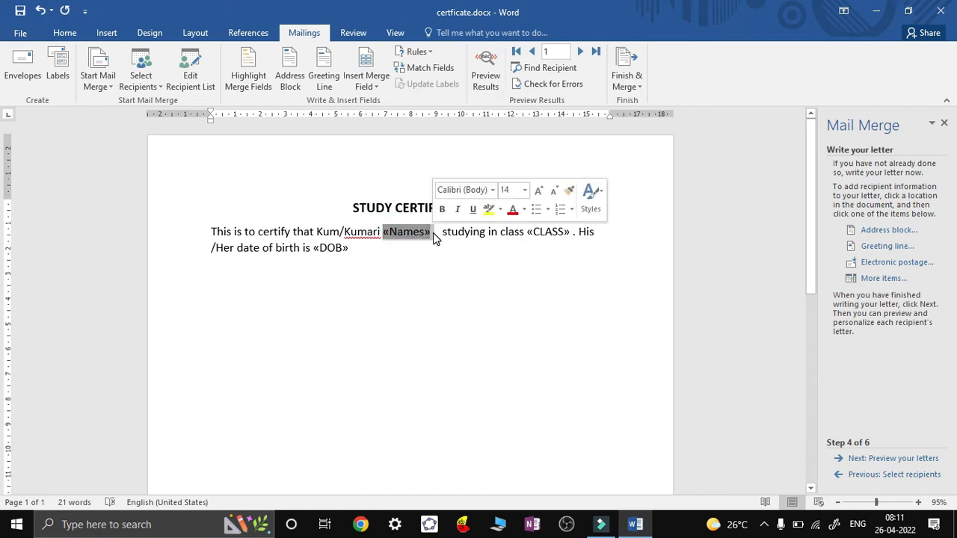
Make «Names» bold and red, italicise «CLASS», and make «DOB» bold and underlined
left_click(64, 32)
left_click(121, 79)
left_click(274, 79)
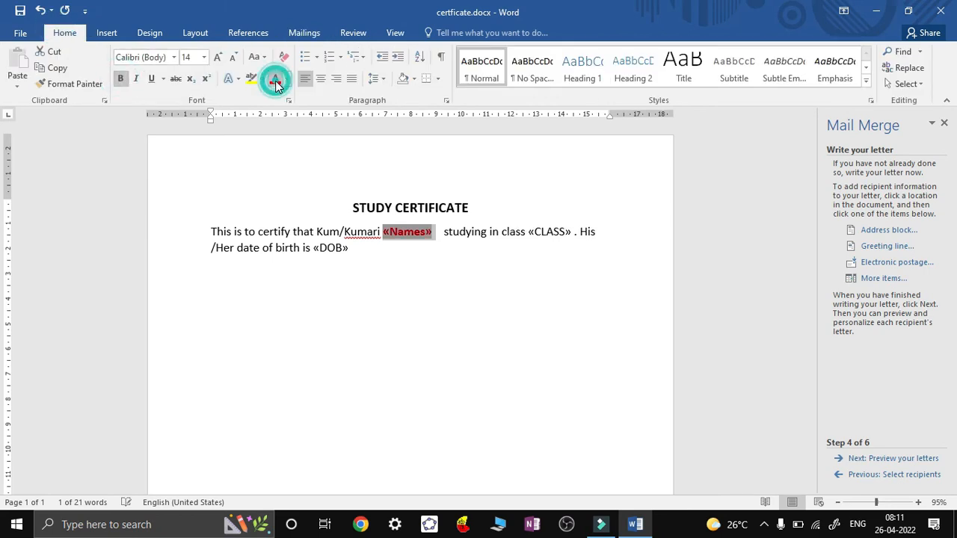
double_click(529, 232)
key("ctrl+i")
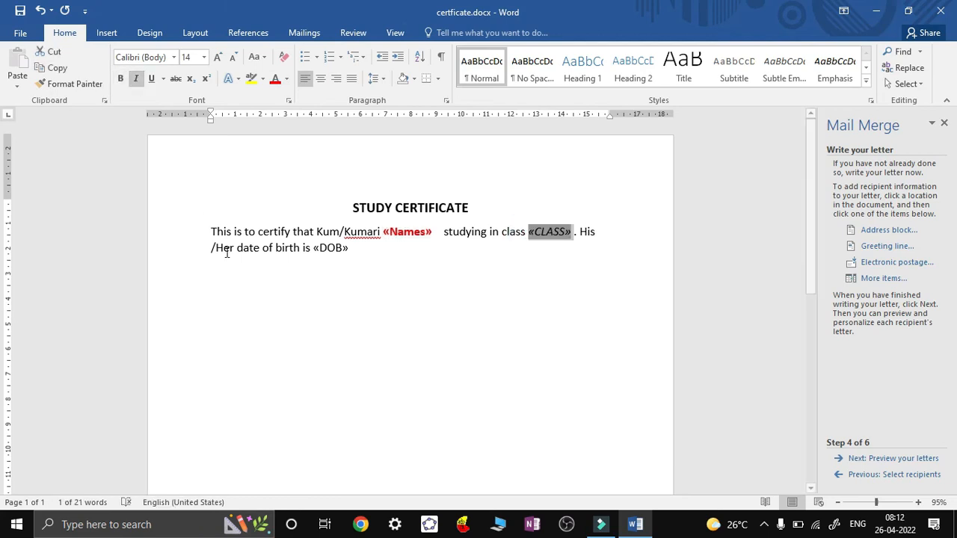
double_click(314, 248)
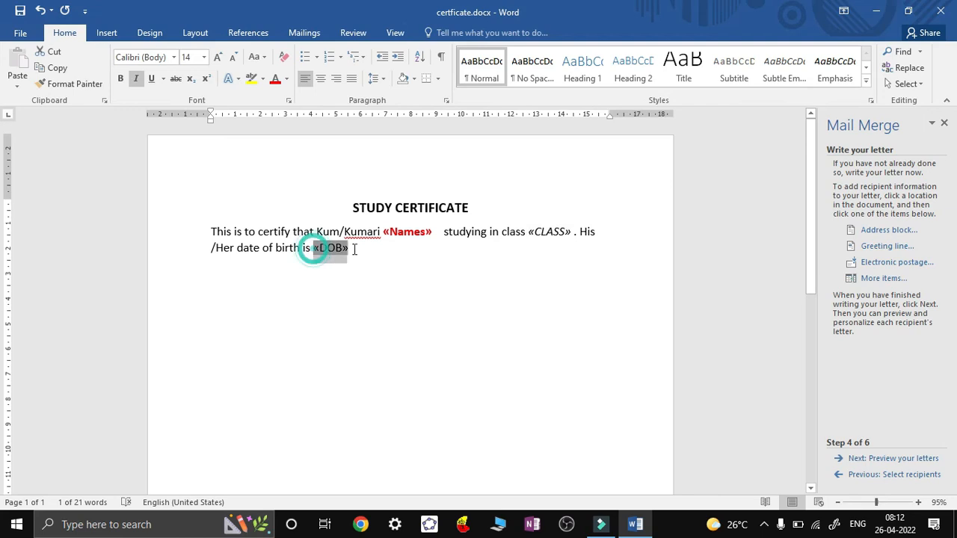
left_click(151, 81)
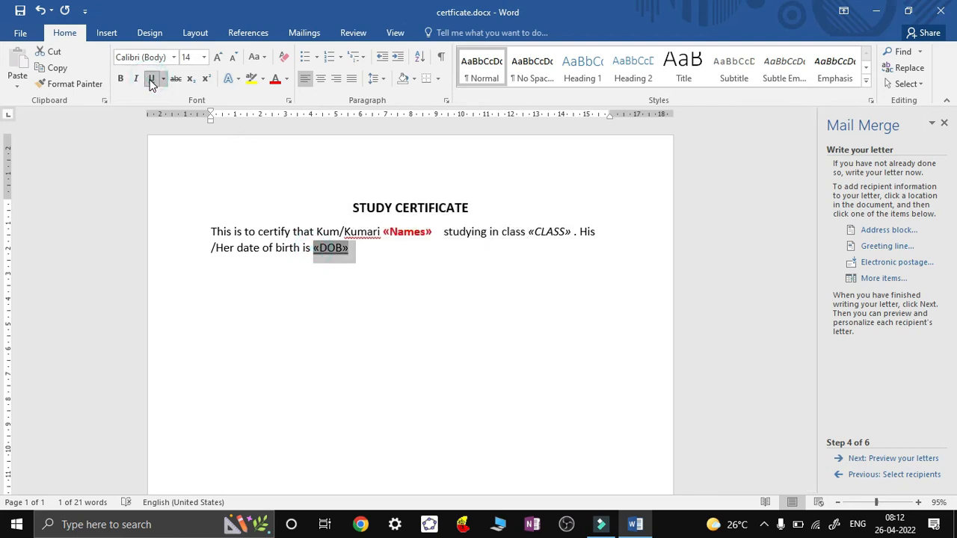
left_click(122, 81)
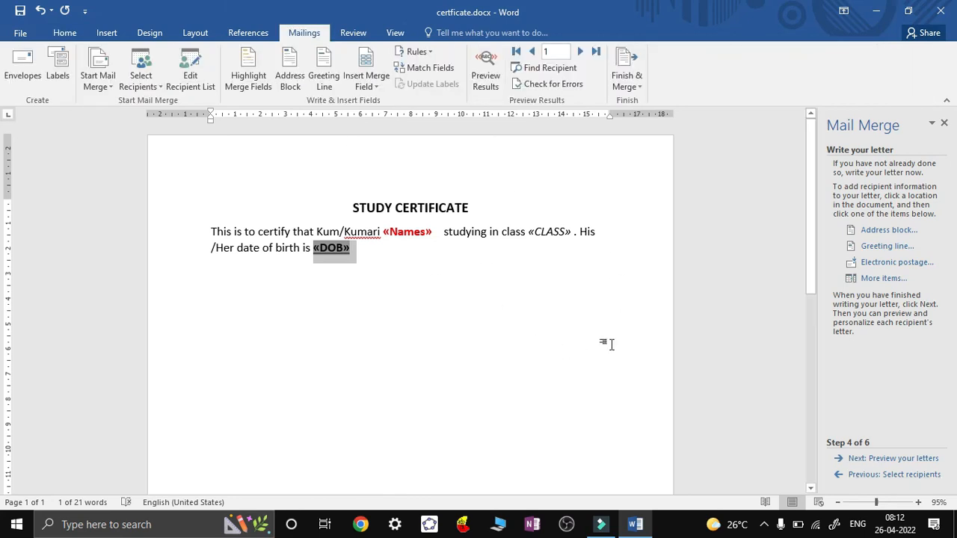
Preview the merged certificates, stepping forward to recipient 9 and back to recipient 7
left_click(887, 462)
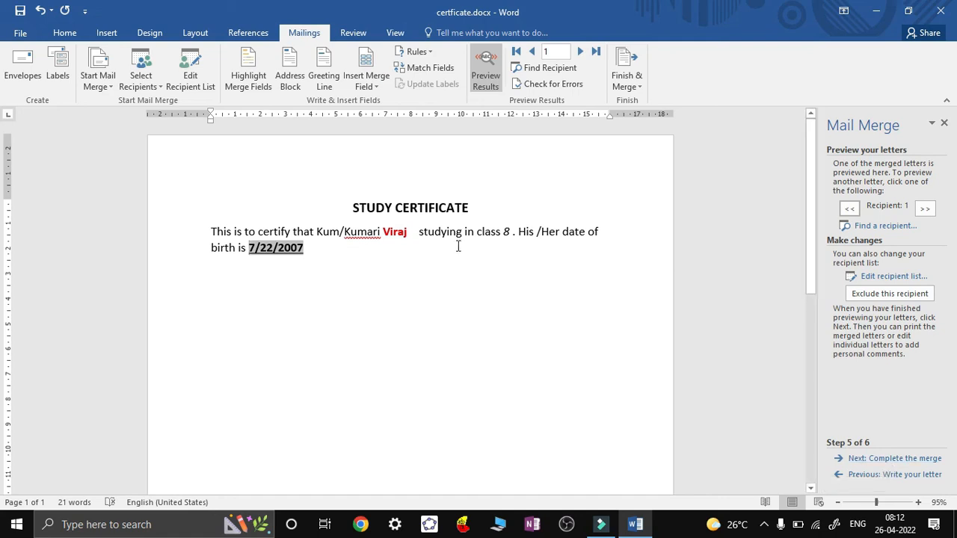
left_click(924, 211)
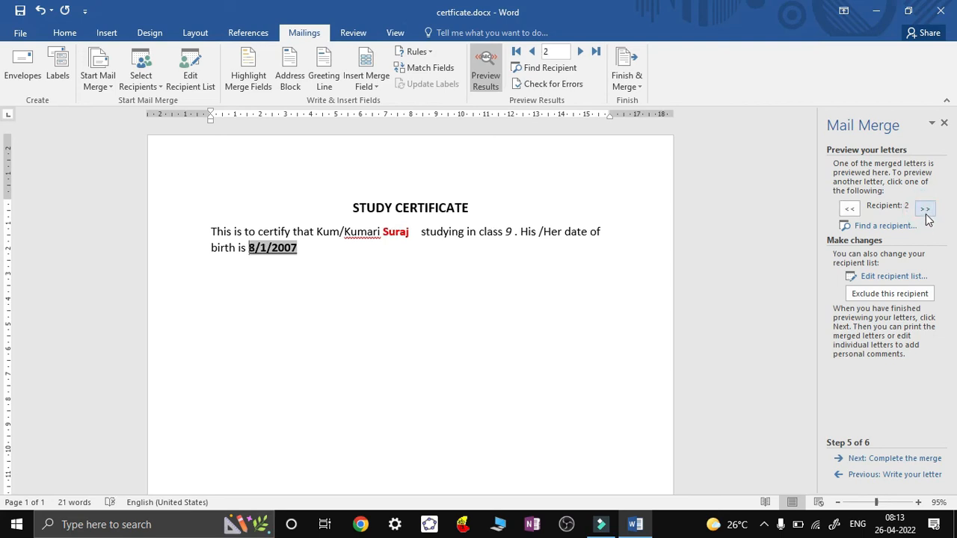
left_click(926, 211)
left_click(925, 211)
left_click(925, 211)
left_click(926, 211)
left_click(926, 210)
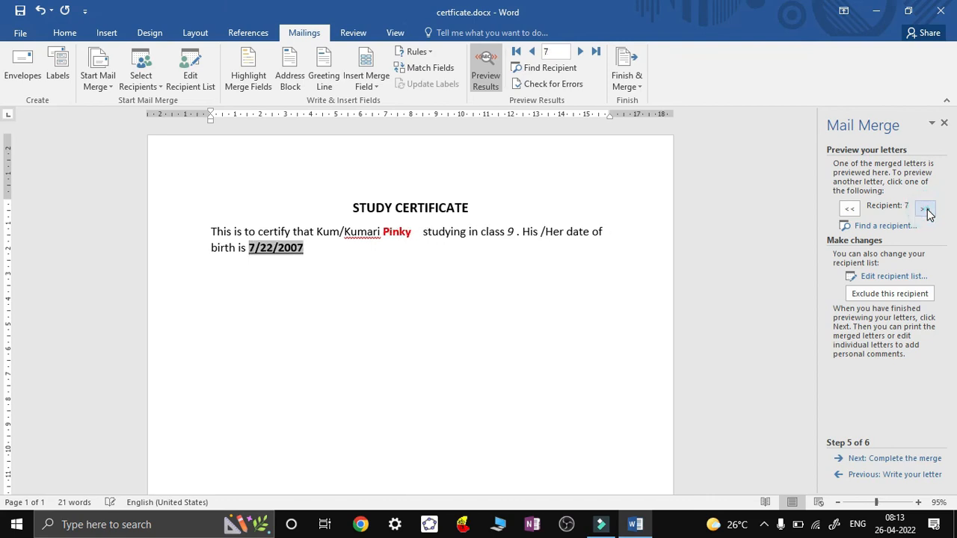
left_click(925, 211)
left_click(925, 211)
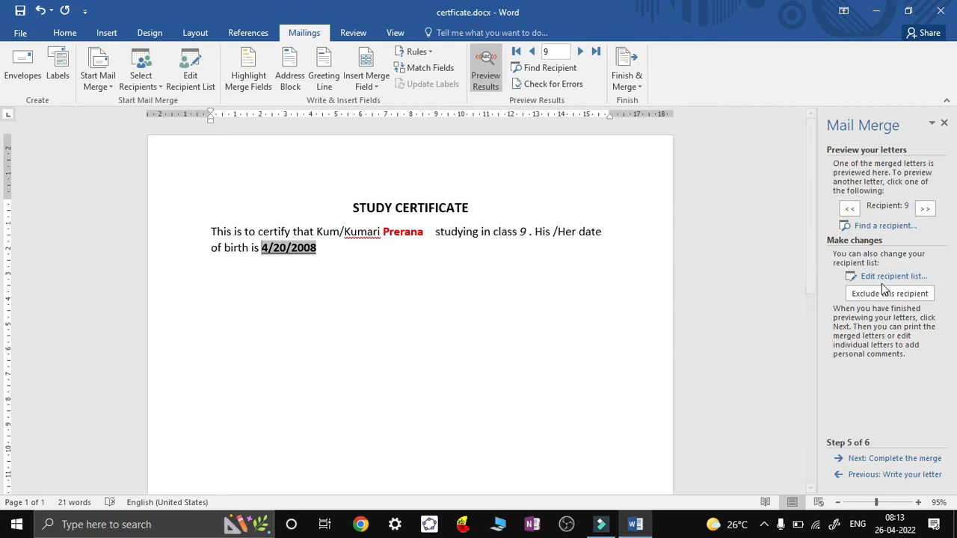
left_click(852, 209)
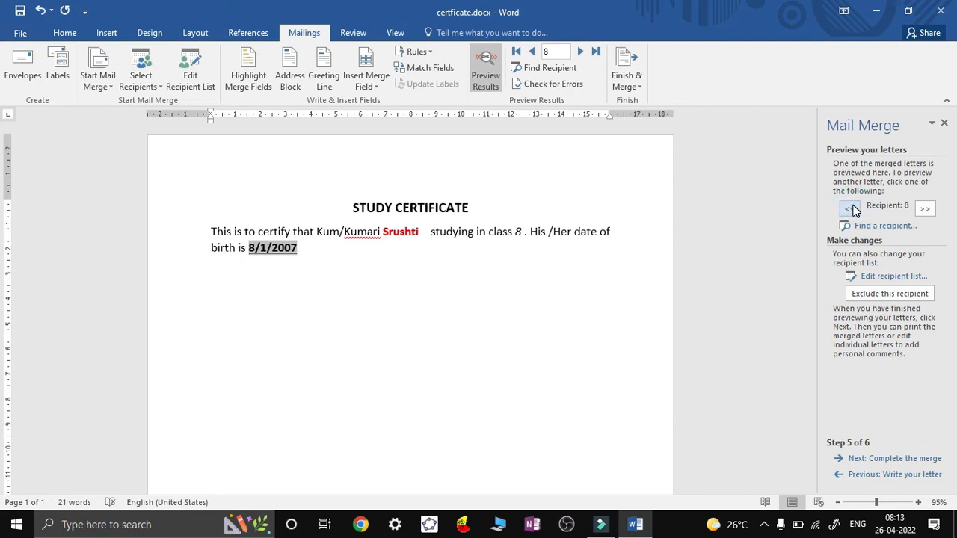
left_click(853, 209)
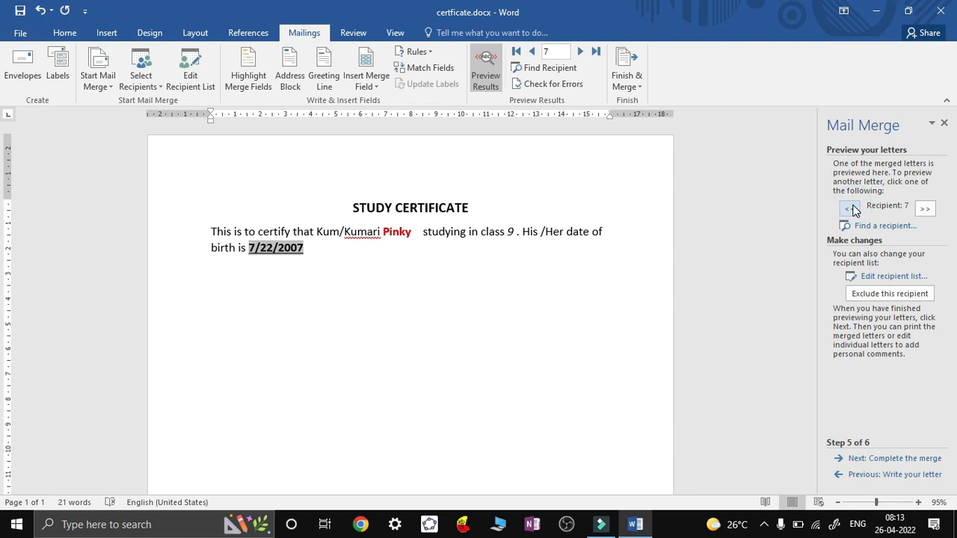
Complete the merge via Edit individual letters with All records into a new document
left_click(899, 460)
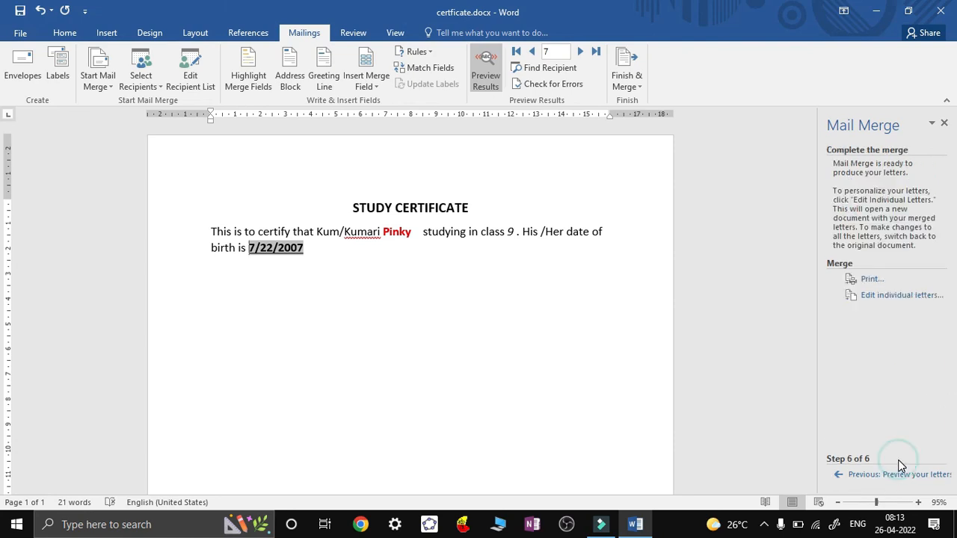
left_click(891, 299)
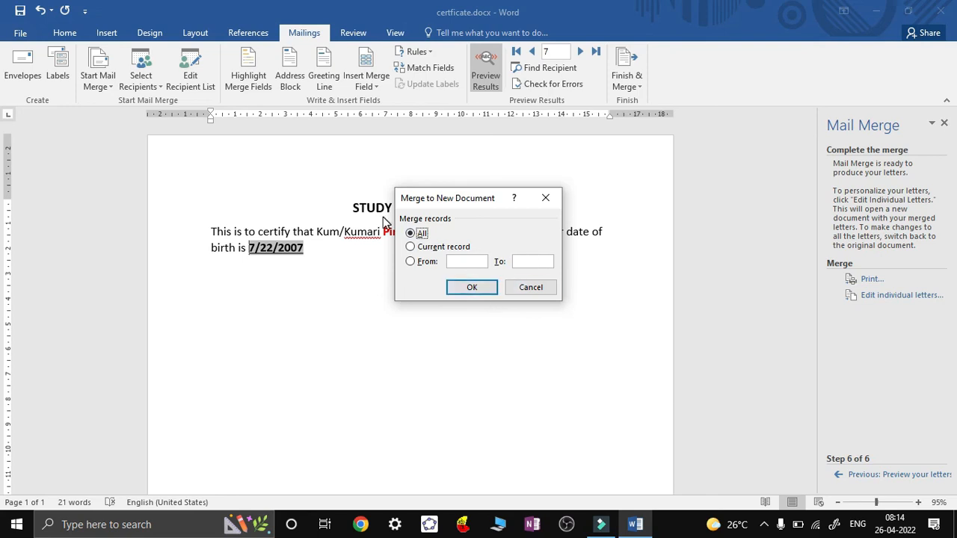
left_click(474, 289)
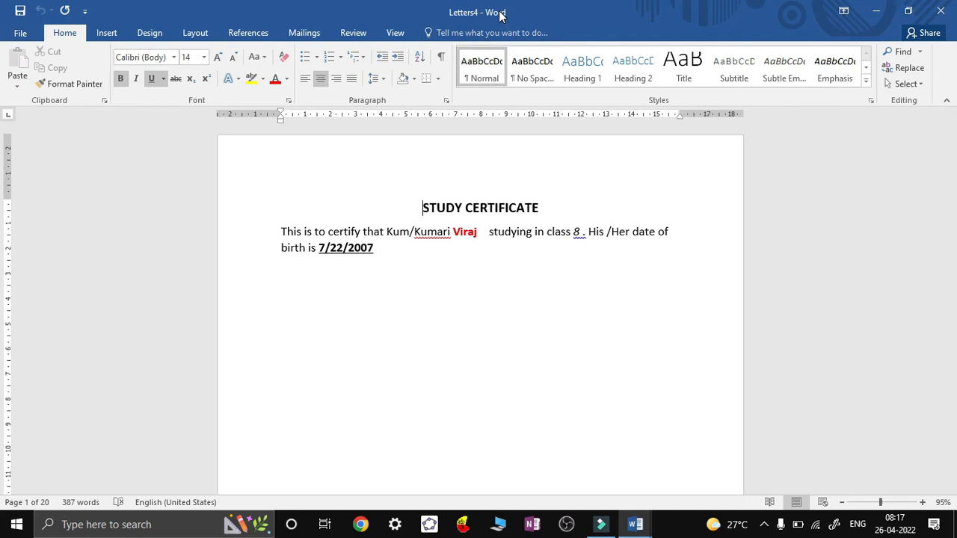
Save the merged letters to the Desktop as STUDY CERTIFICATE.docx
left_click(22, 34)
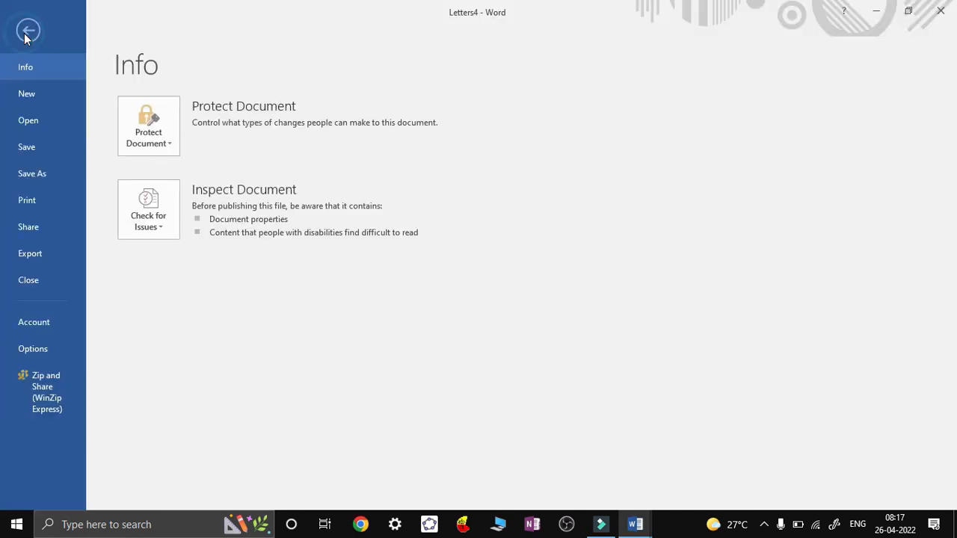
left_click(44, 174)
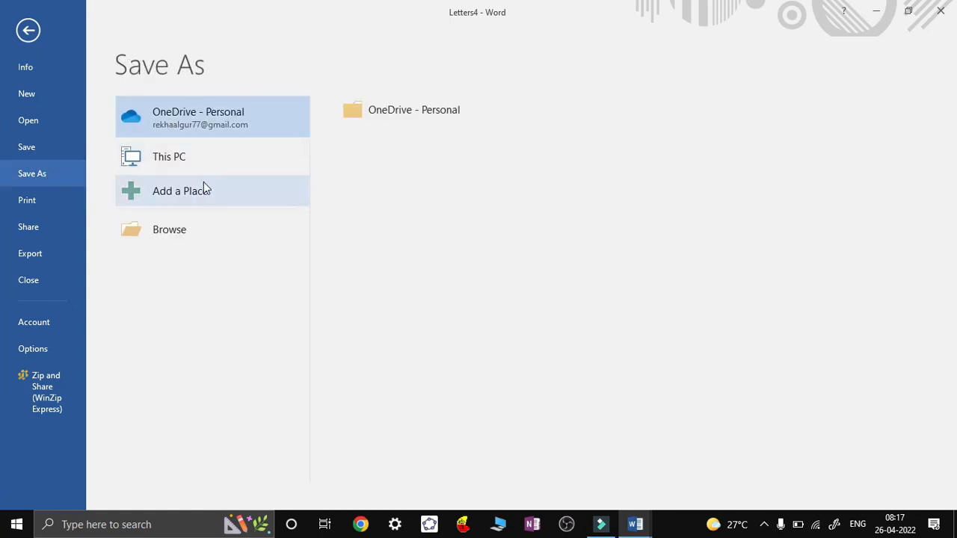
left_click(202, 228)
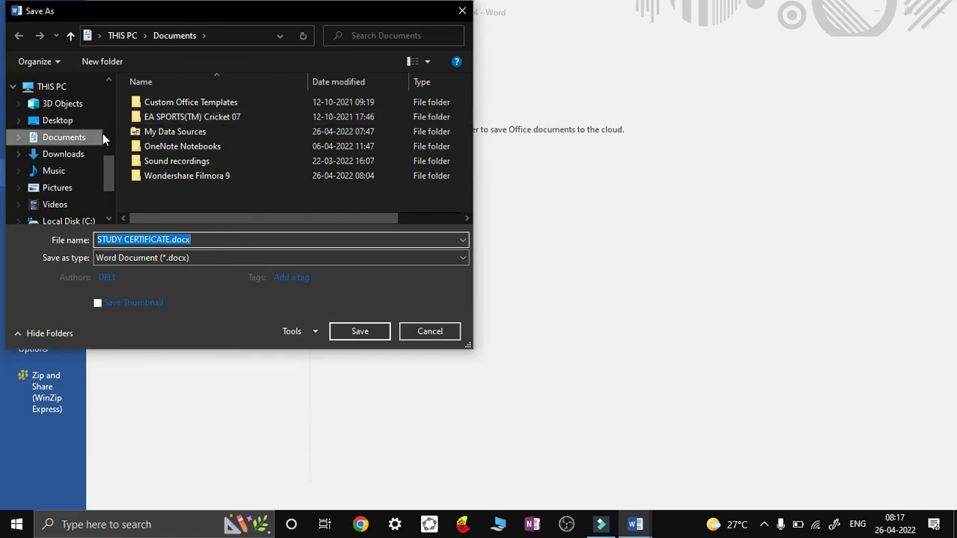
left_click(82, 121)
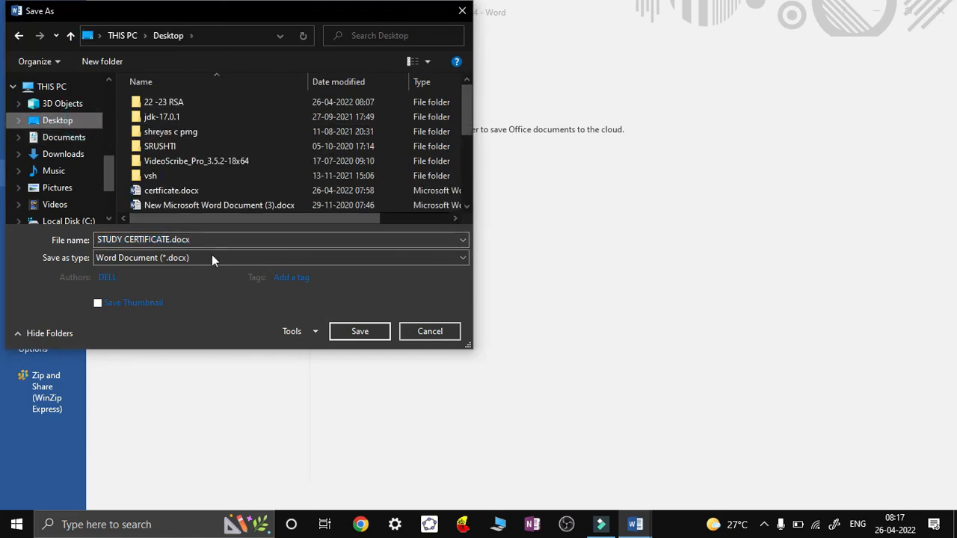
left_click(369, 332)
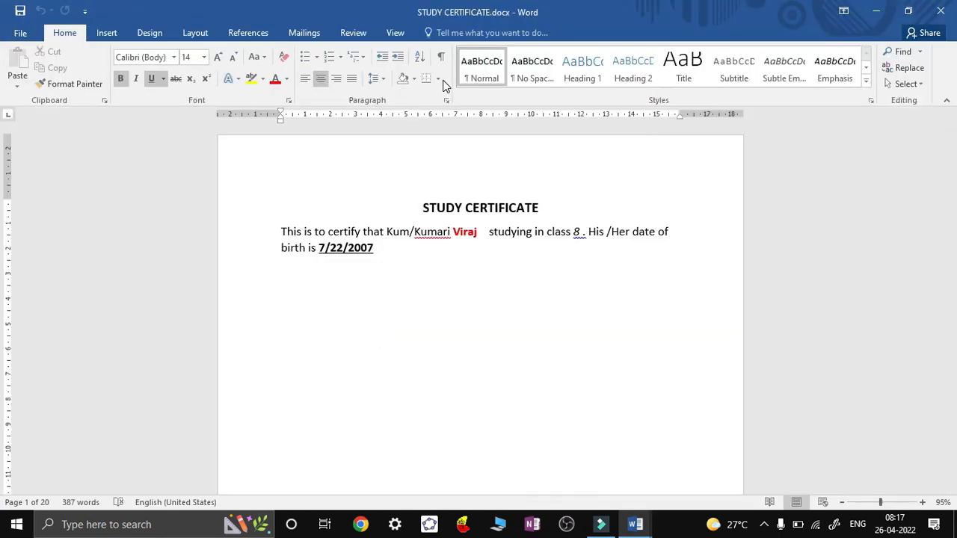
Pull the second and third certificates up beneath the first, removing the page breaks between them
left_click(438, 267)
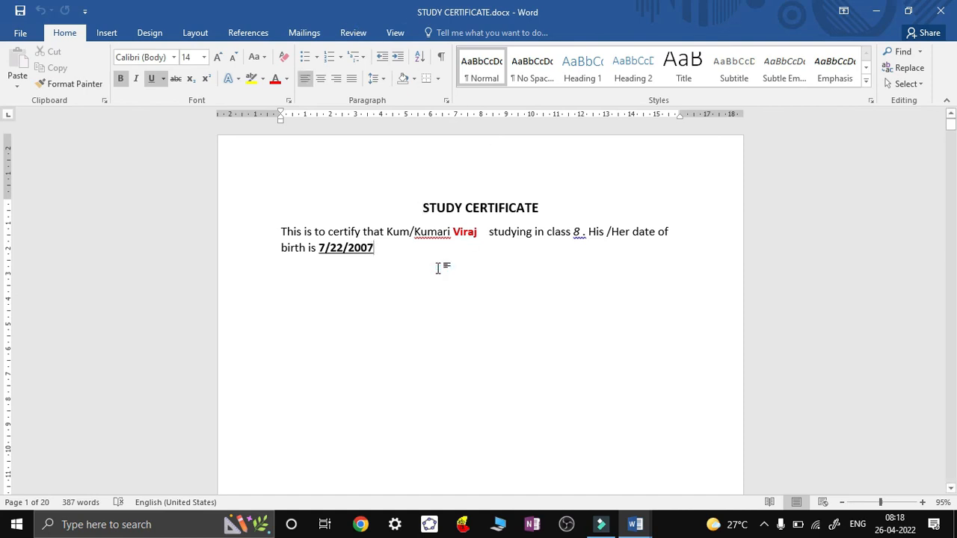
key("Return")
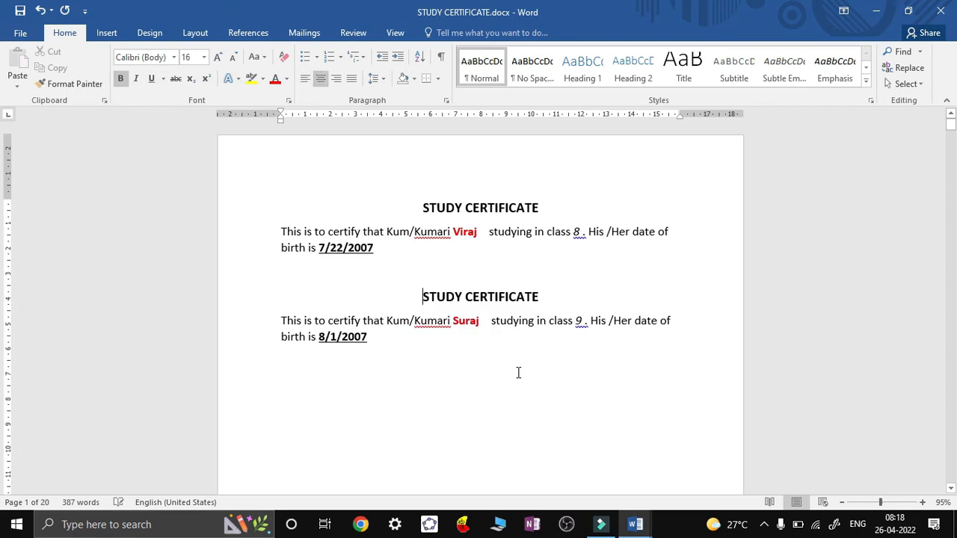
left_click(479, 379)
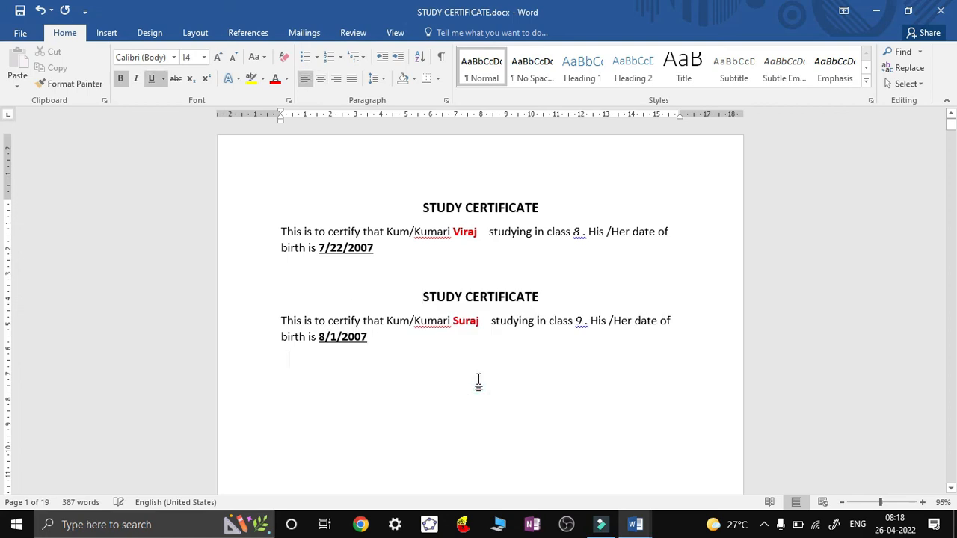
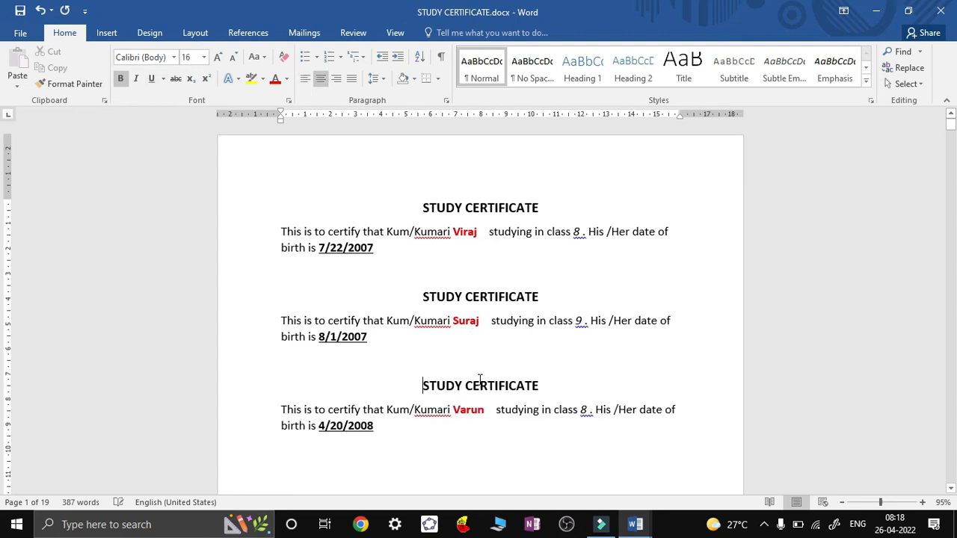